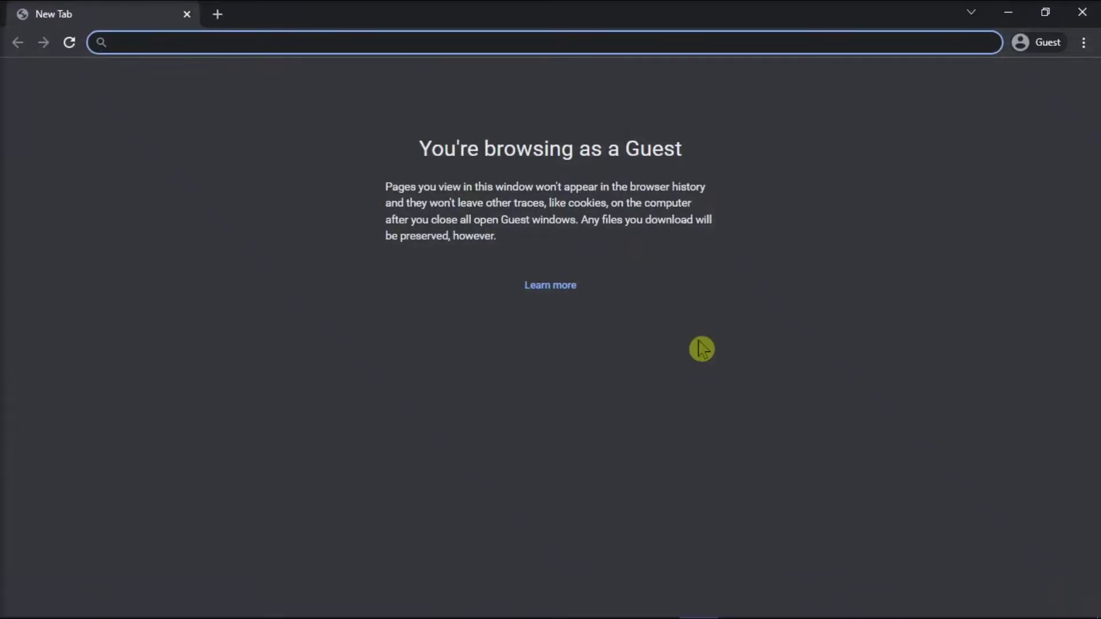
pyautogui.write('onenote.com')
# Load onenote.com and sign in with the account email and password.
pyautogui.press('Return')
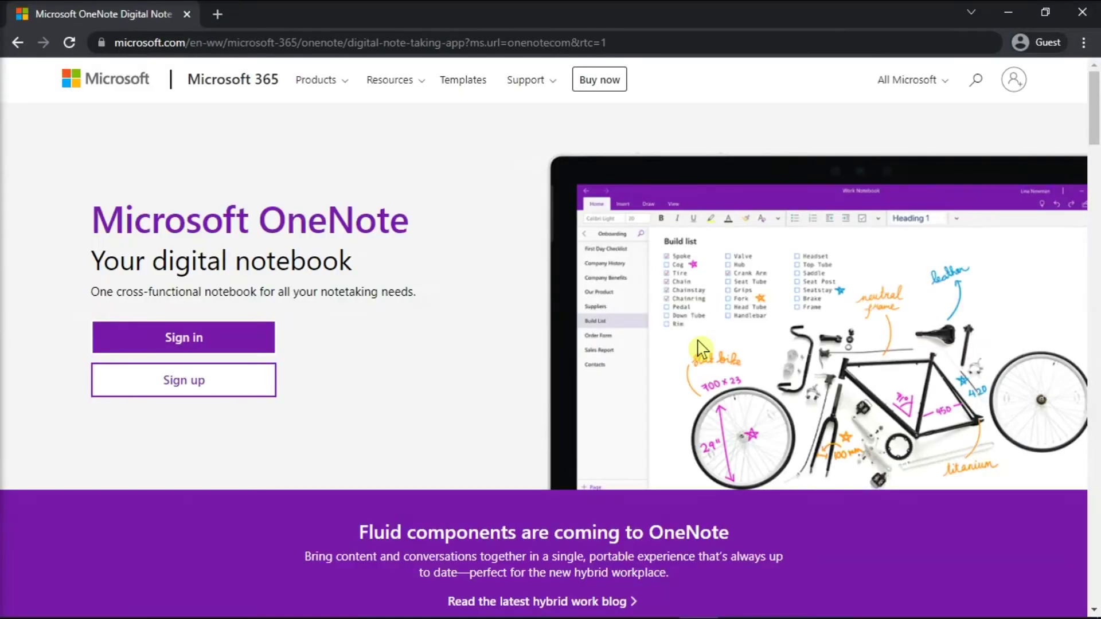
pyautogui.click(250, 338)
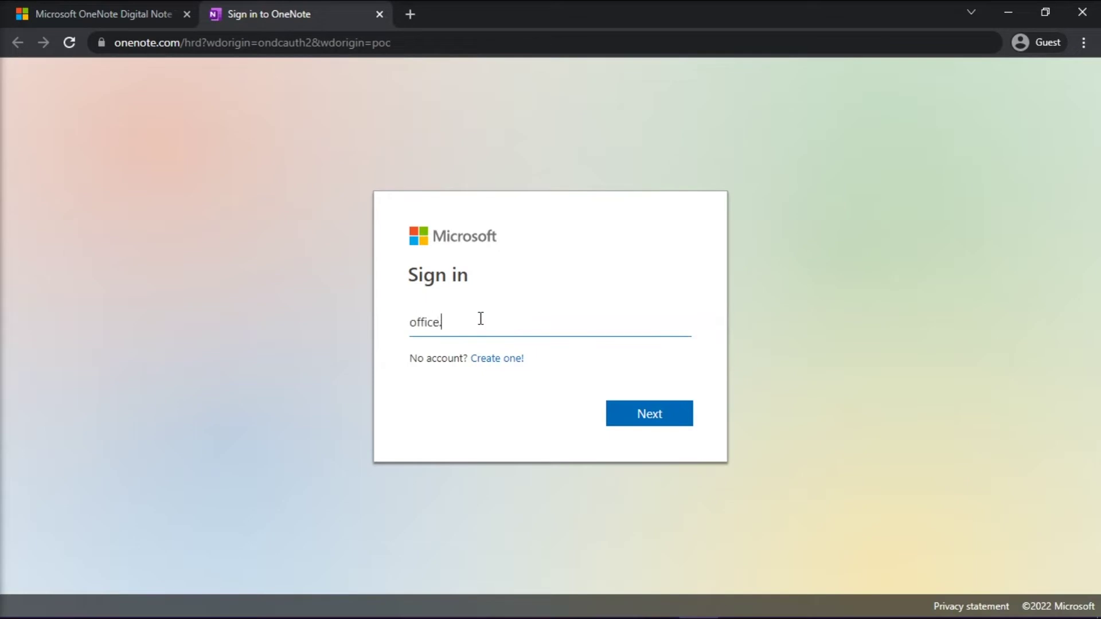
pyautogui.press('Return')
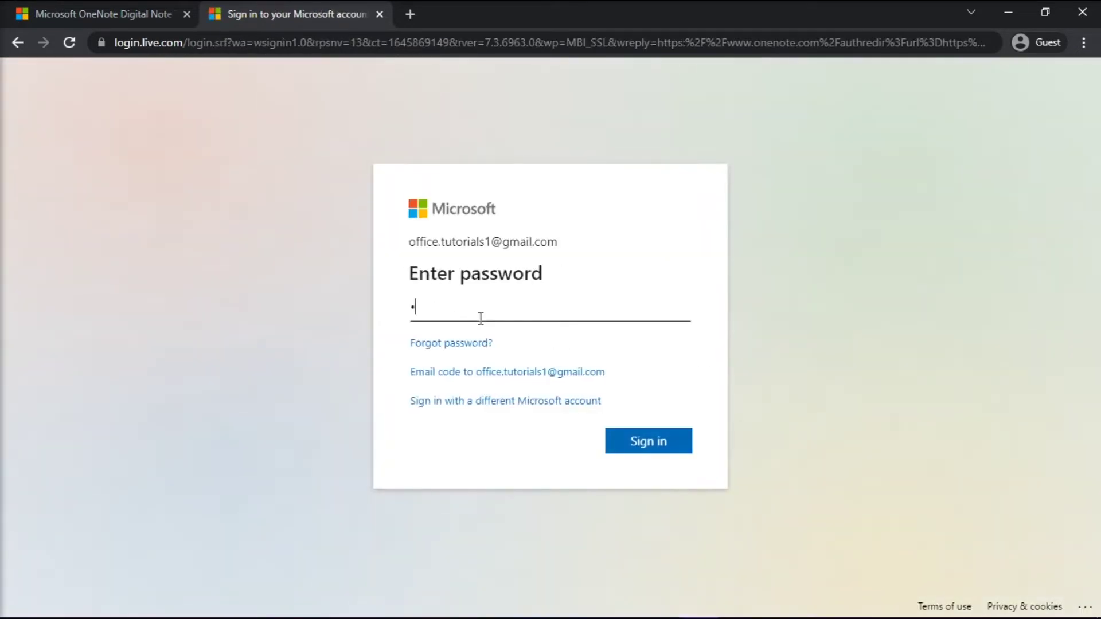
pyautogui.write('••••••••••••')
pyautogui.press('Return')
# Stay signed in, open the second MS Tutorials page, and bring up the search pane.
pyautogui.click(667, 422)
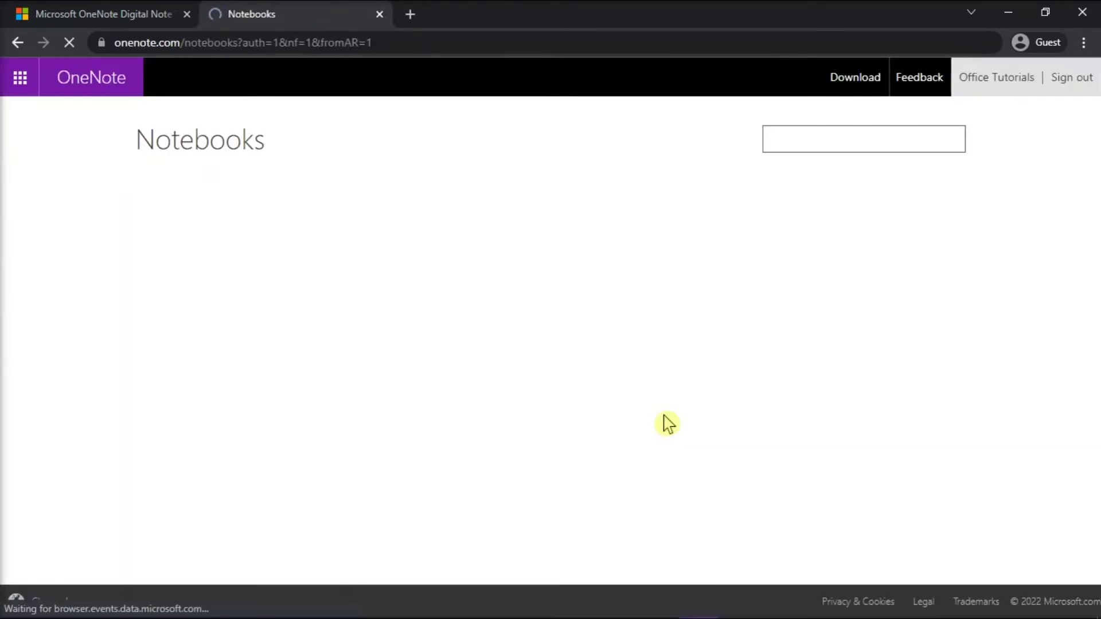
pyautogui.scroll(-1, 664, 421)
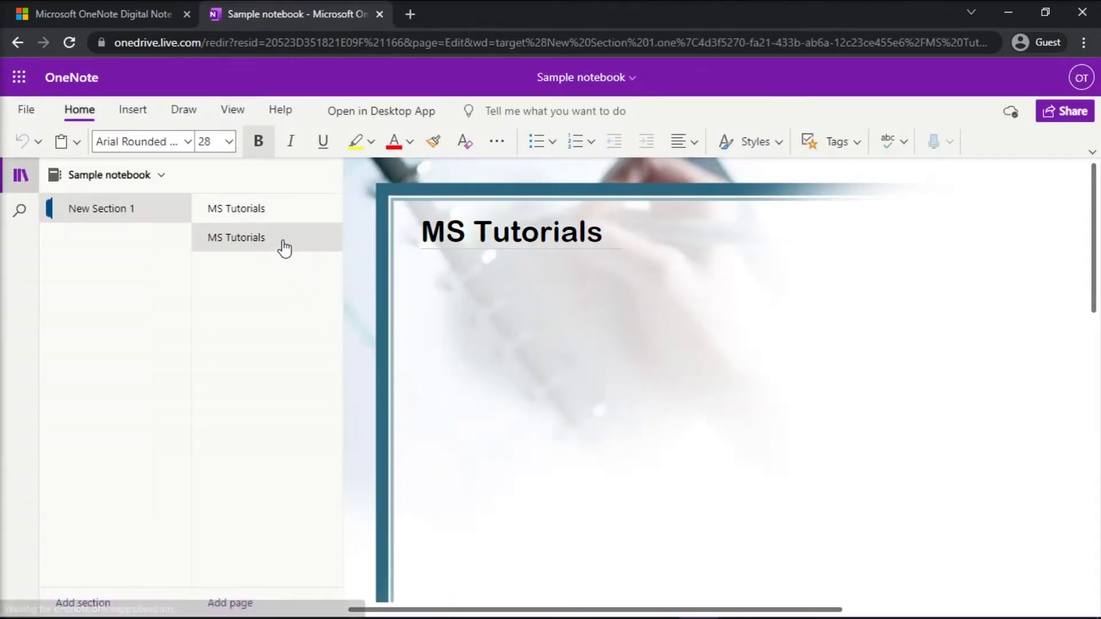
pyautogui.click(259, 239)
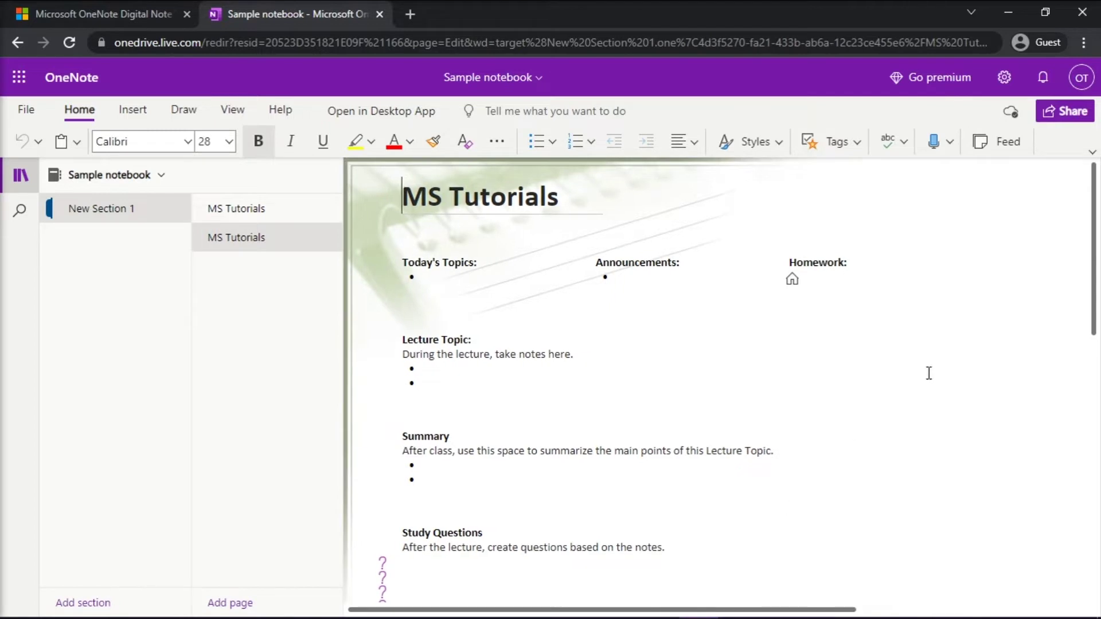
pyautogui.hotkey('ctrl', 'f')
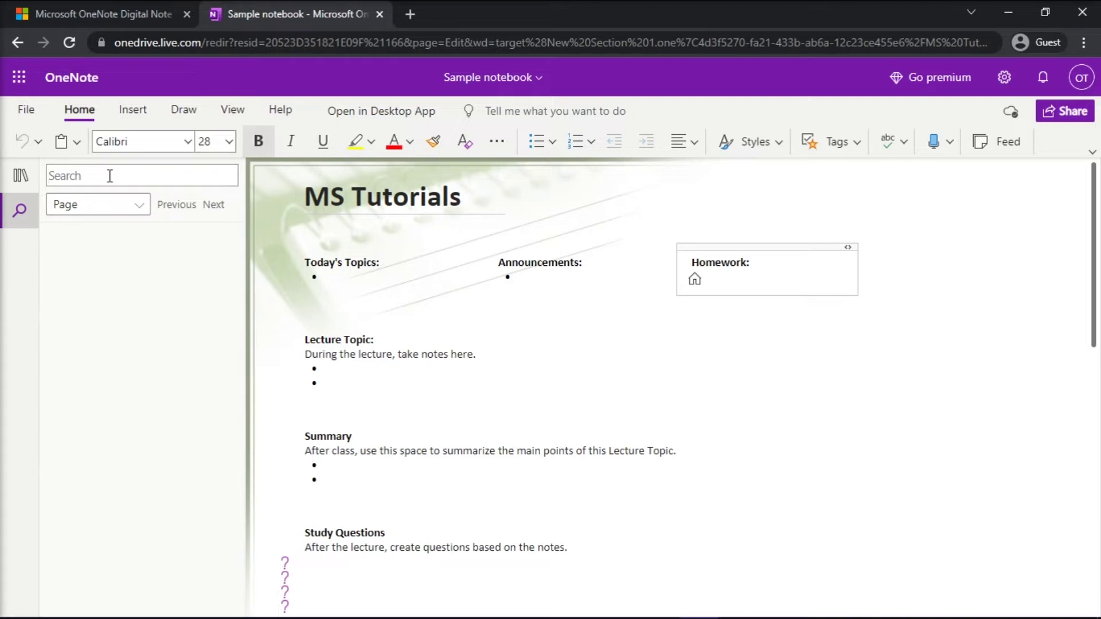
pyautogui.write('summary')
# Search for 'summary' and show the search-scope choices.
pyautogui.press('Return')
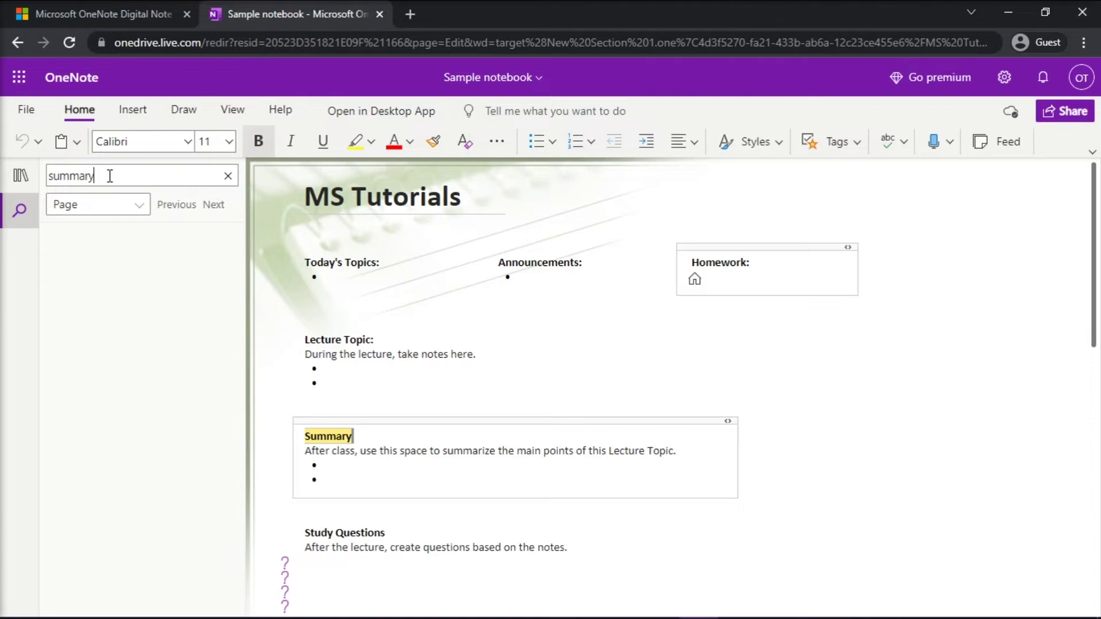
pyautogui.click(139, 212)
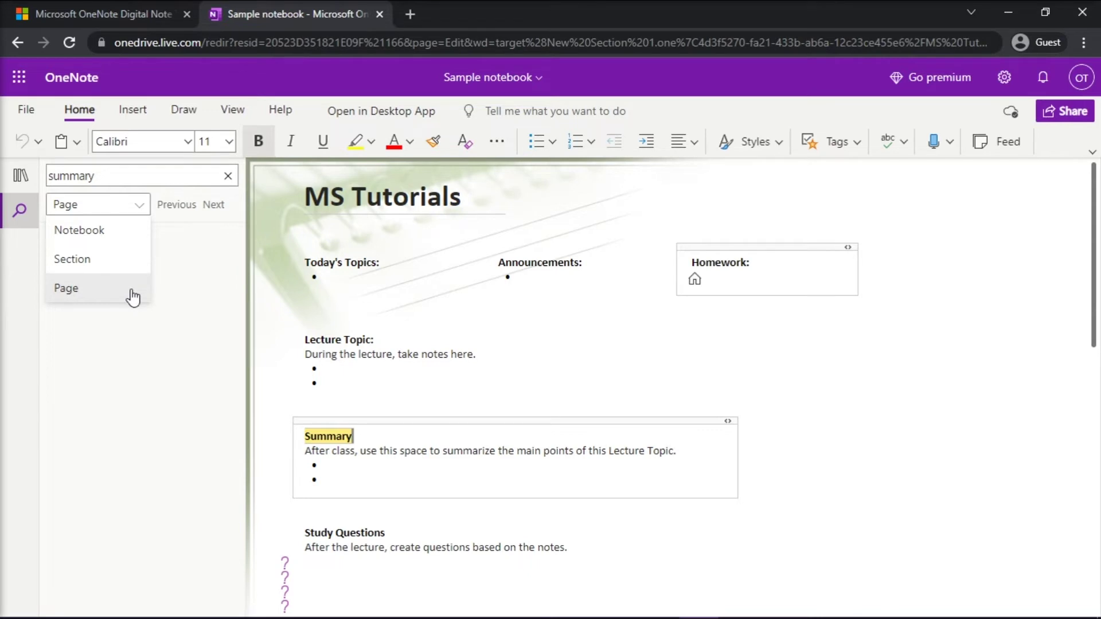
# Set the search scope to Notebook and open the MS Tutorials result.
pyautogui.click(131, 234)
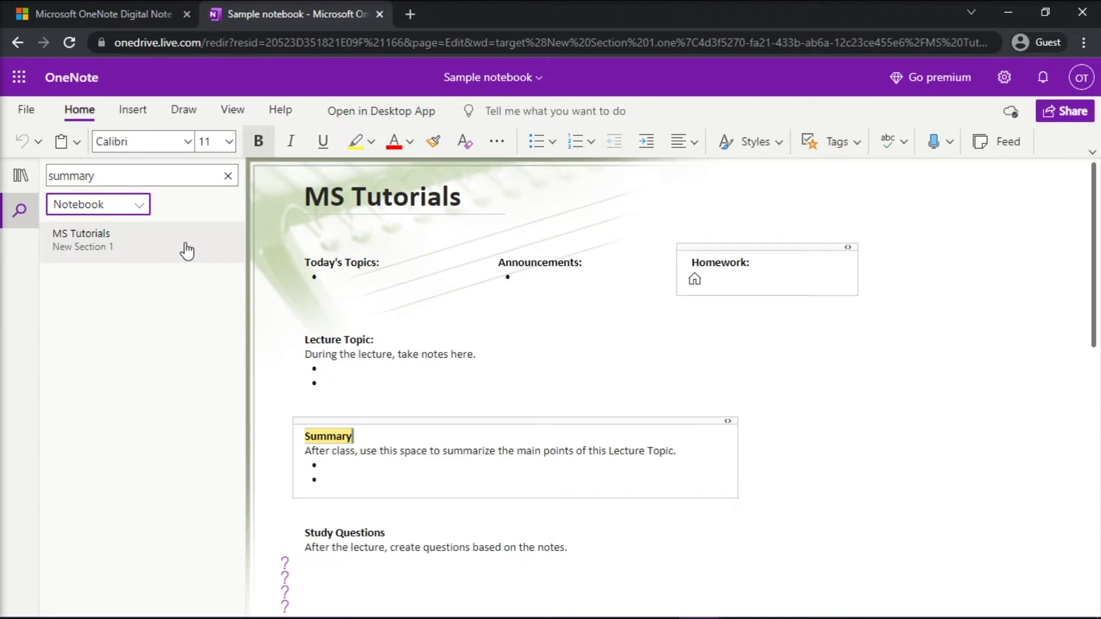
pyautogui.click(187, 250)
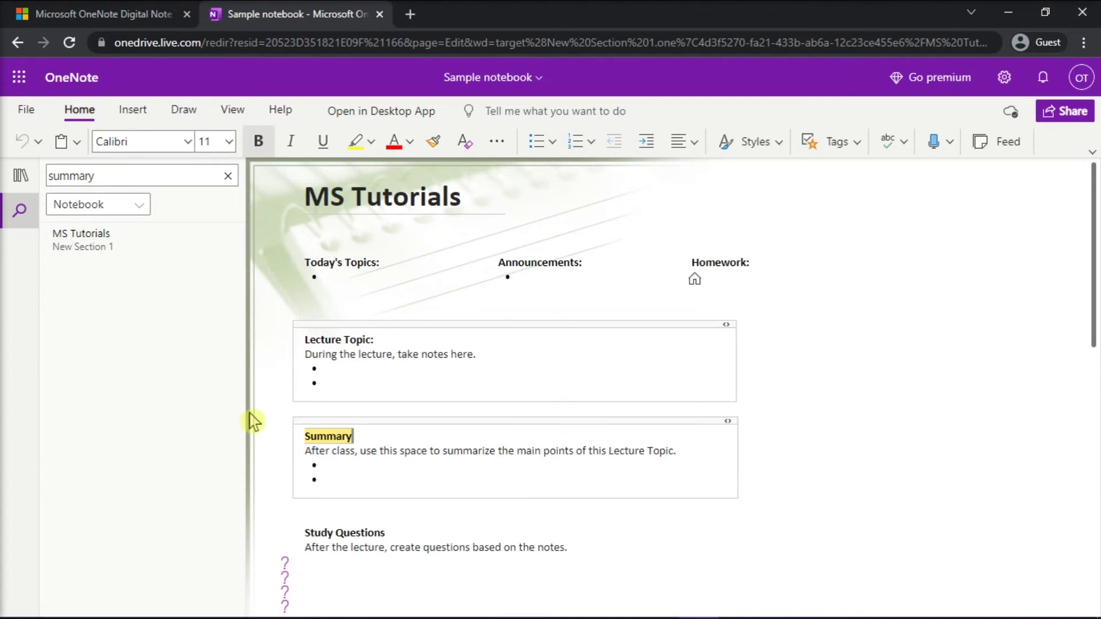
# Clear the search, search 'Topics', then replace the term with 'Lecture'.
pyautogui.click(228, 176)
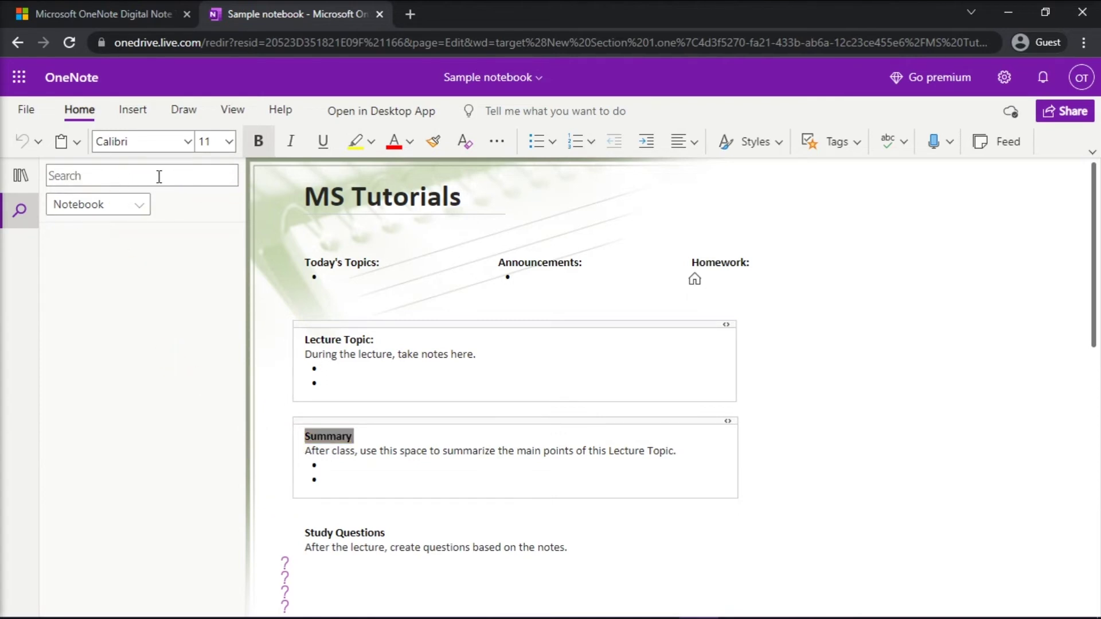
pyautogui.write('Topics')
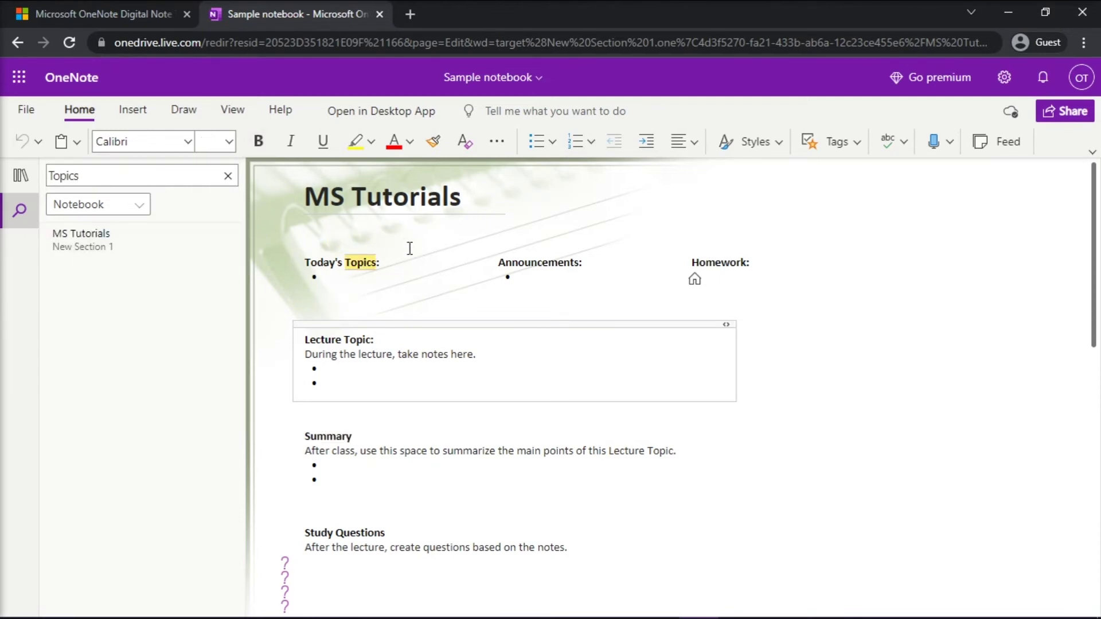
pyautogui.doubleClick(150, 178)
pyautogui.write('Lecture')
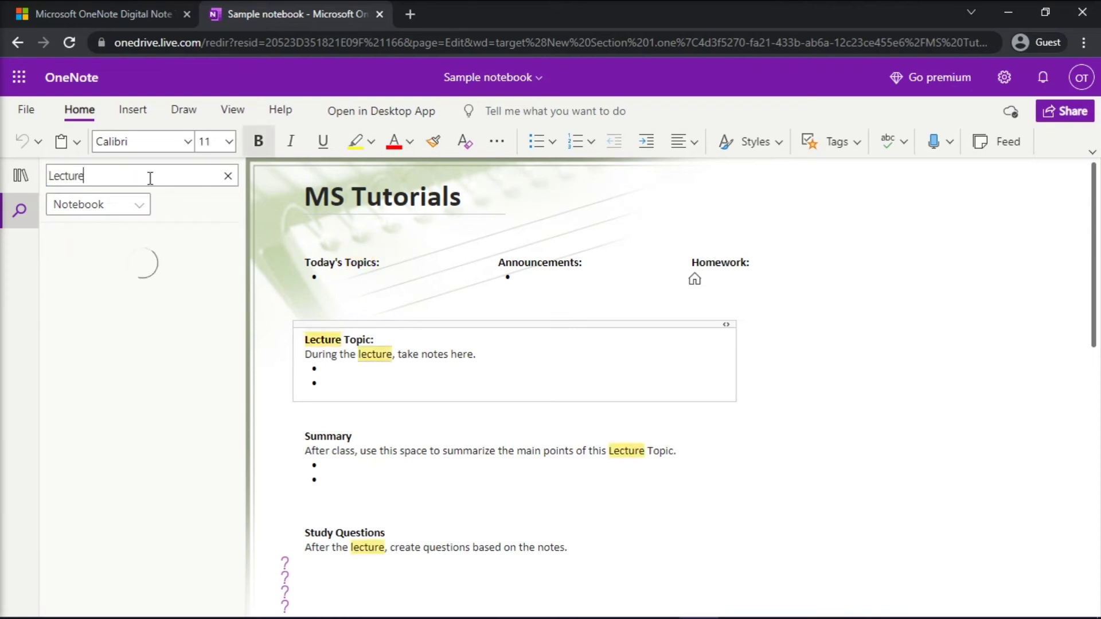